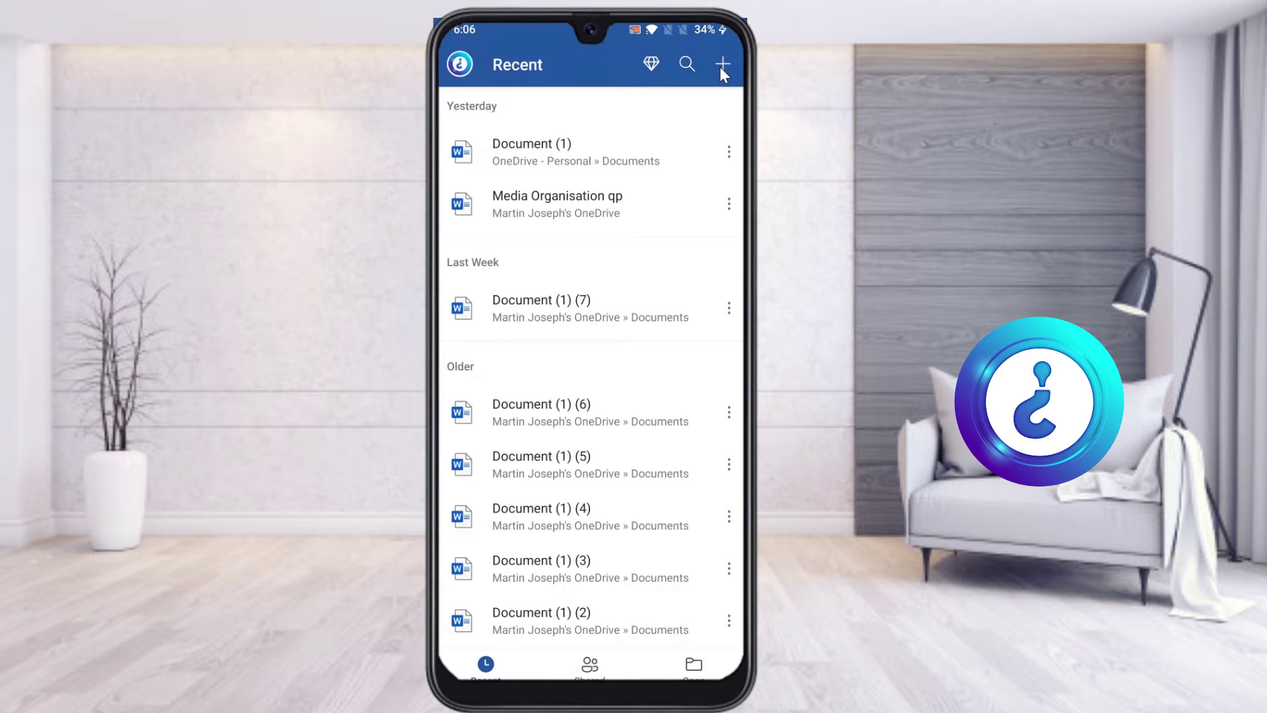
Start a new document and scroll the template gallery down to the Newsletter template
left_click(721, 69)
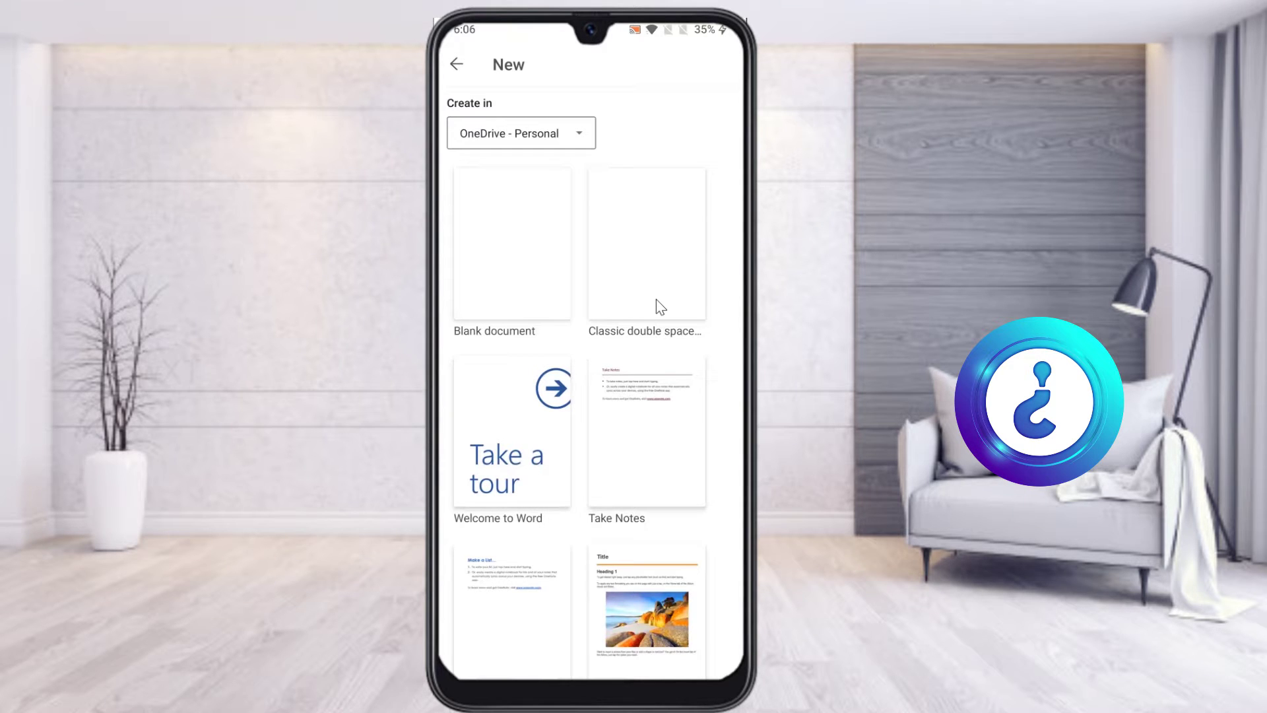
scroll(657, 301, "down", 3)
scroll(656, 299, "down", 4)
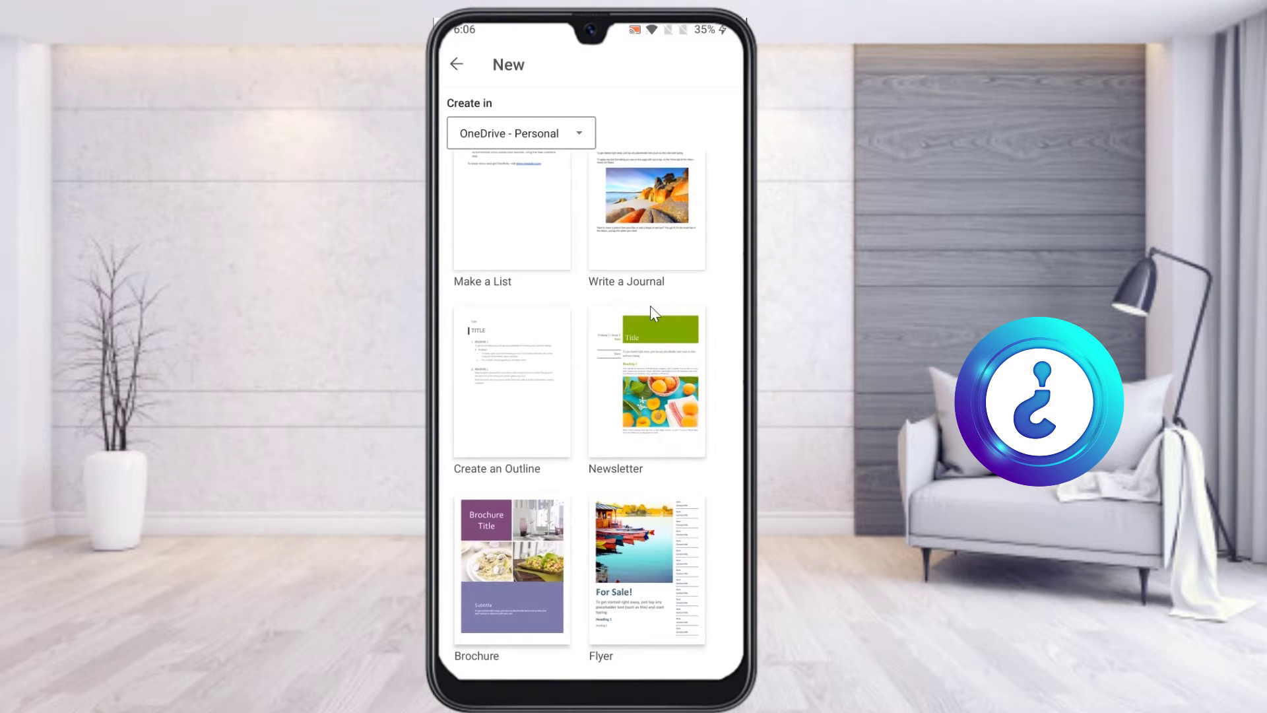
Create Document (2) from the Newsletter template and move into its volume/issue text
left_click(642, 446)
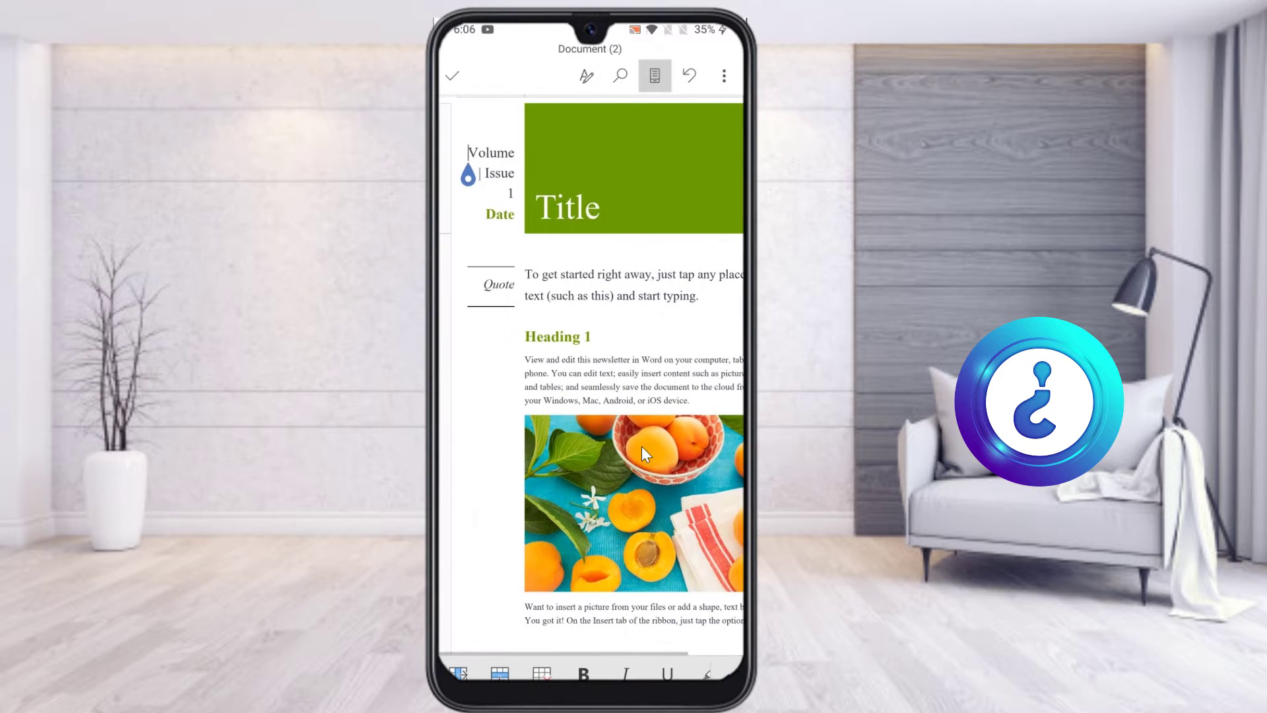
scroll(643, 450, "down", 5)
scroll(645, 454, "down", 5)
scroll(646, 454, "up", 10)
key("Down")
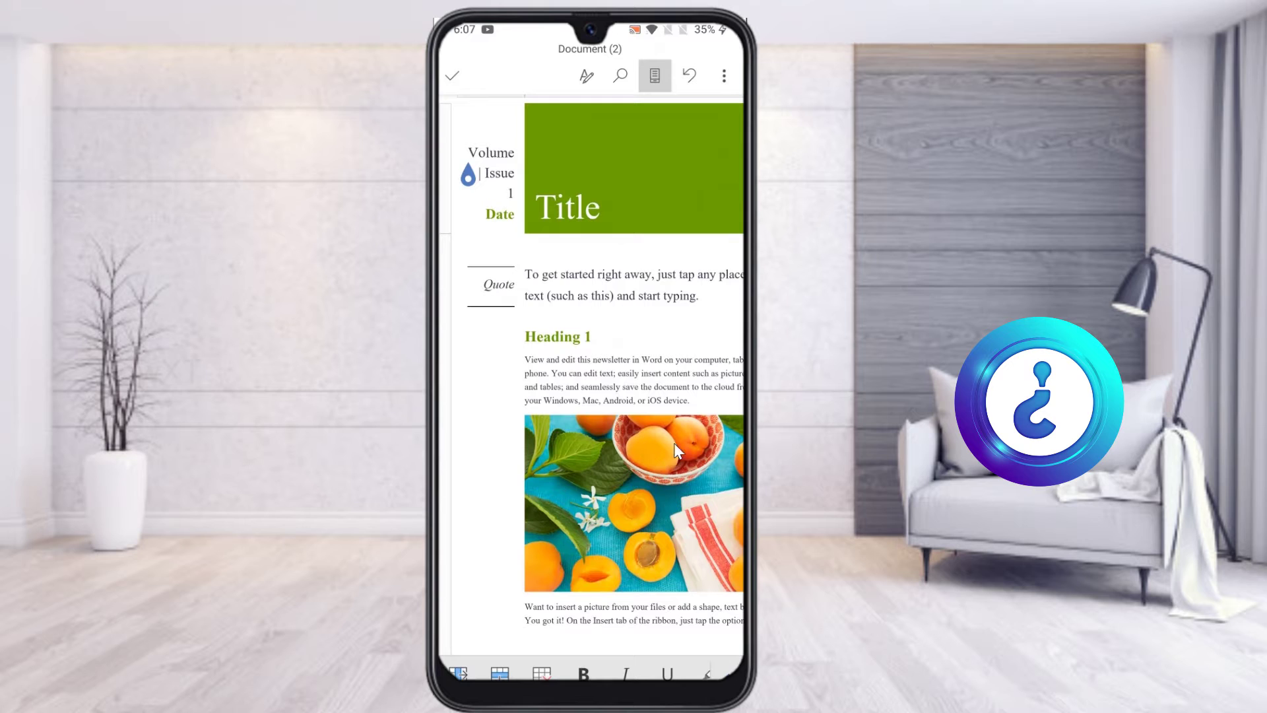
Replace the Volume/Issue placeholder with two lines reading 'Isuue'
left_click(513, 205, "shift")
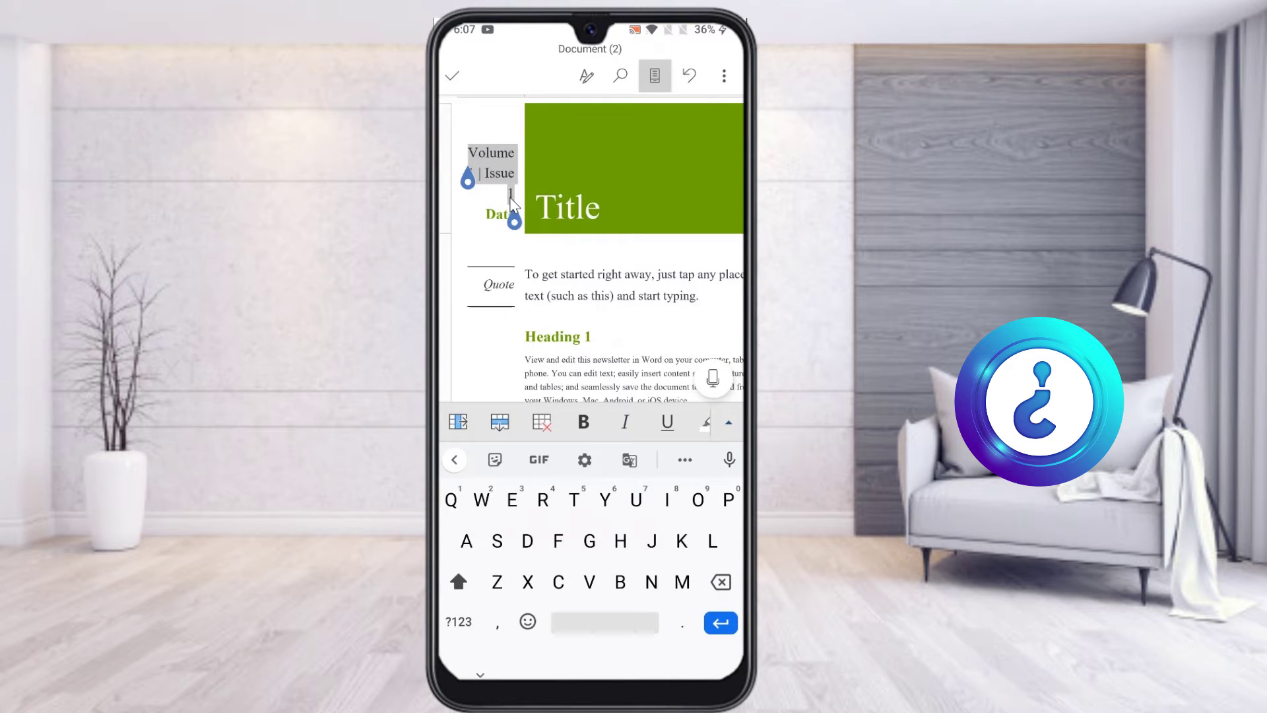
type("Isuue")
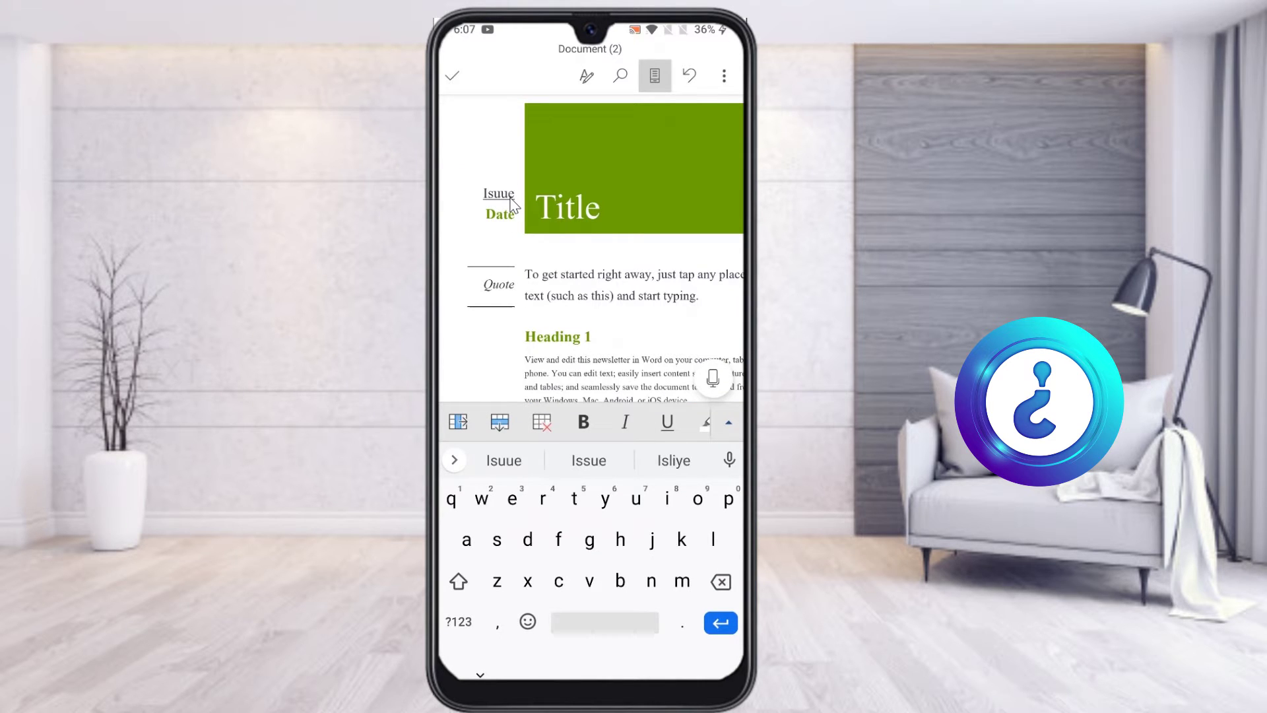
key("Return")
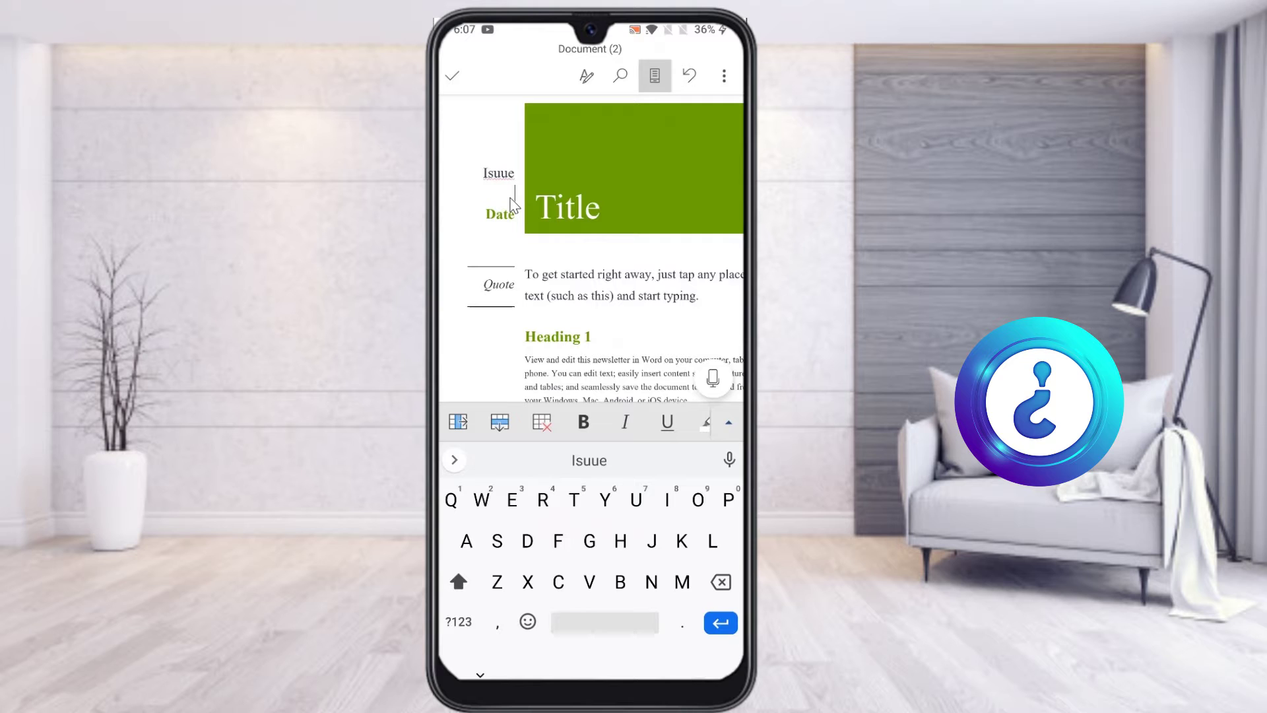
left_click(589, 460)
left_click(720, 622)
Change the newsletter title from 'Title' to 'Howxt'
double_click(566, 208)
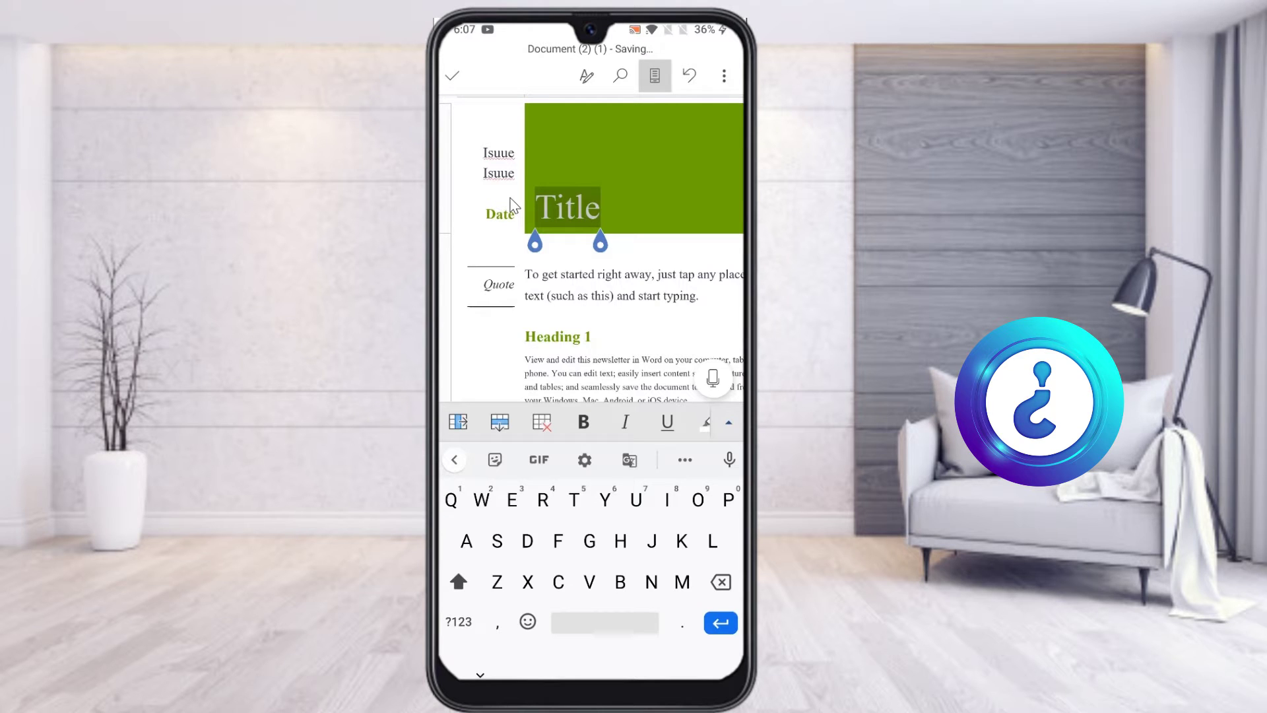
type("Howxt")
scroll(514, 206, "down", 5)
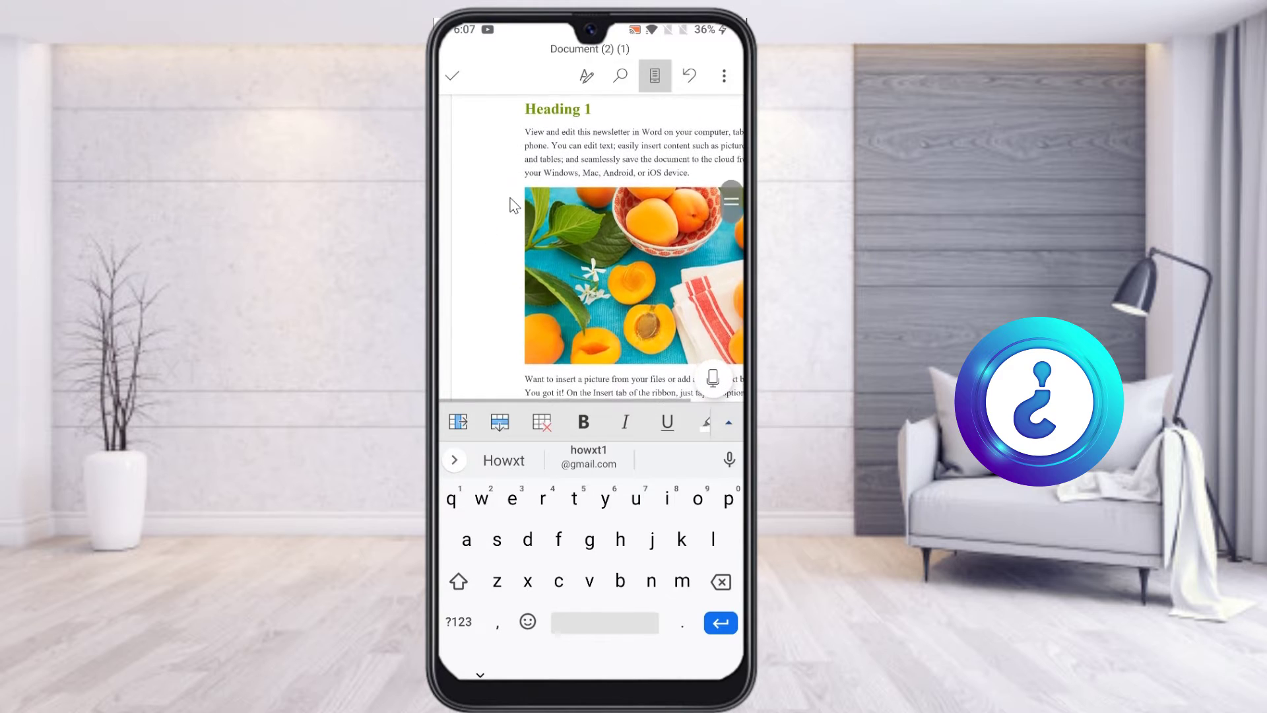
Replace the apricot picture with a portrait photo of a man from Files
left_click(514, 206)
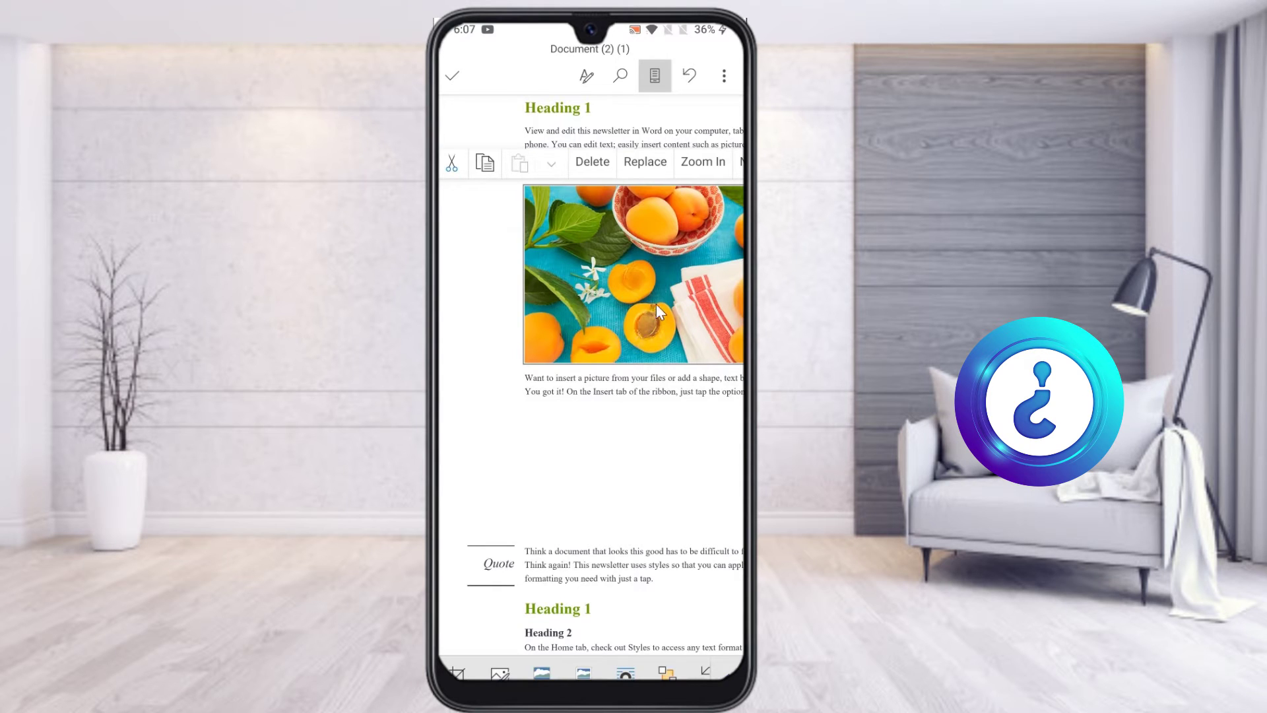
left_click(644, 163)
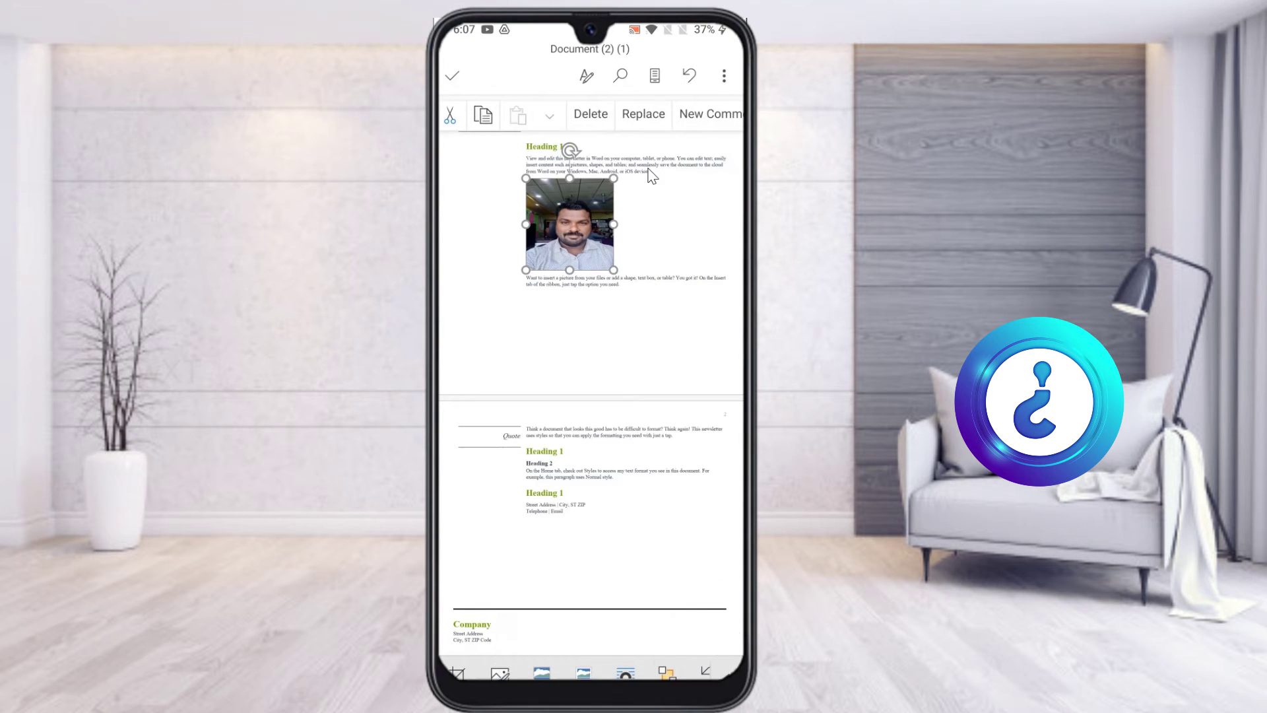
Select the Heading 1 text below the portrait photo on page 1
triple_click(651, 175)
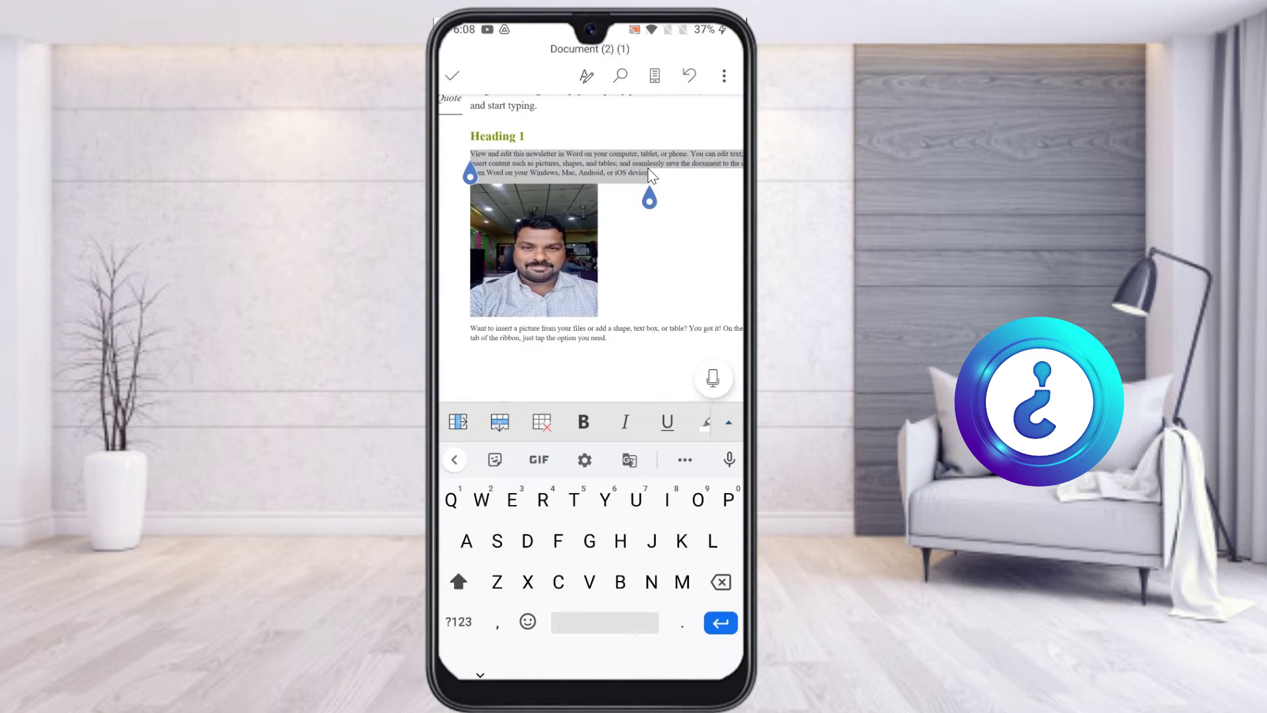
scroll(650, 175, "down", 10)
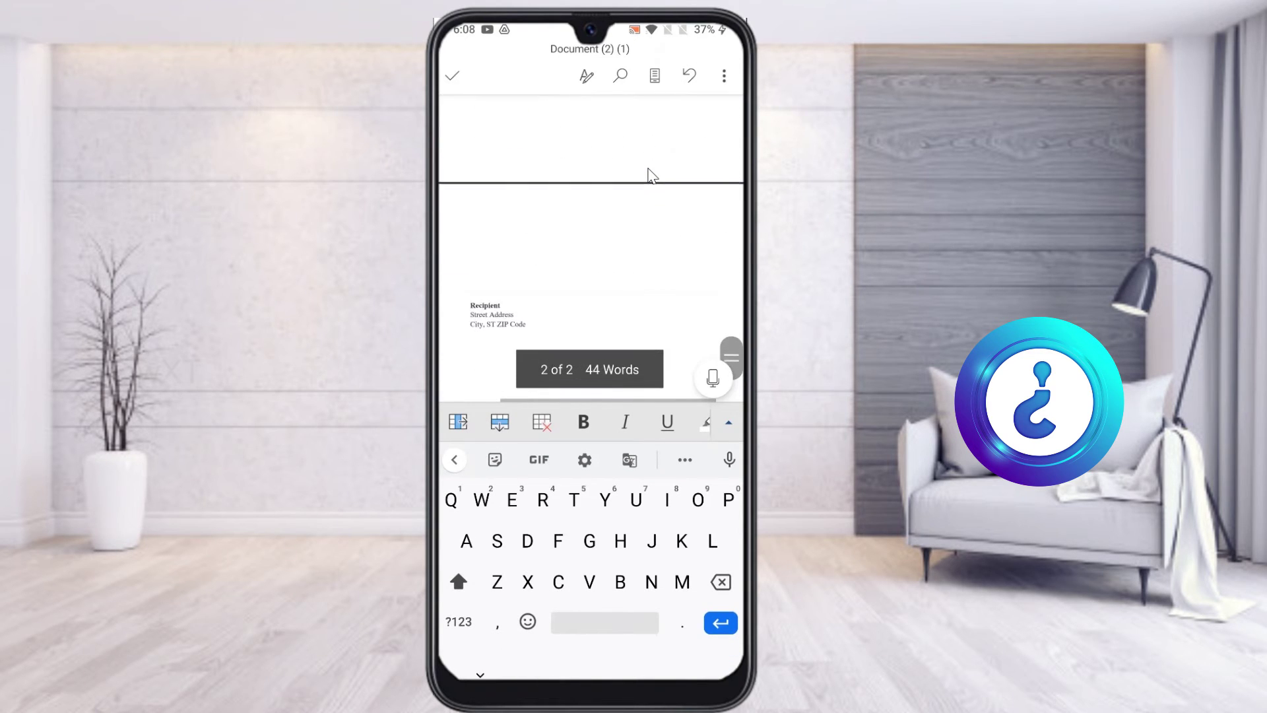
scroll(650, 175, "up", 10)
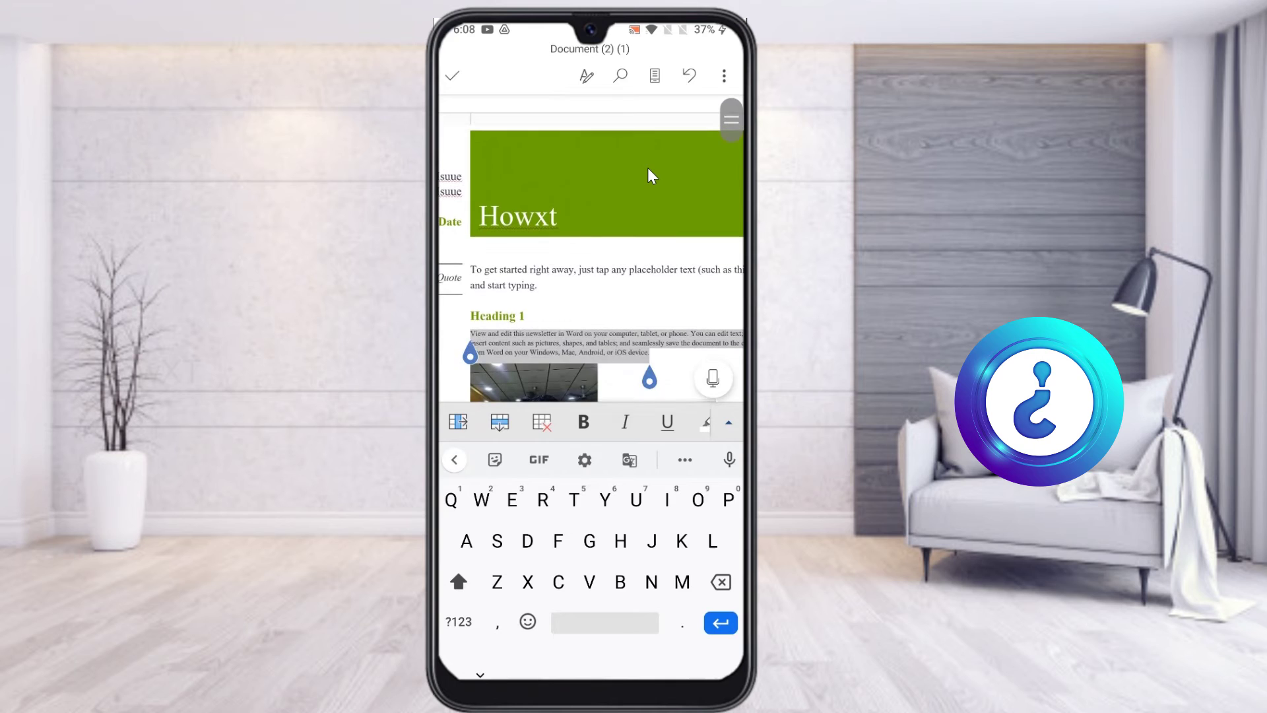
left_click(649, 170)
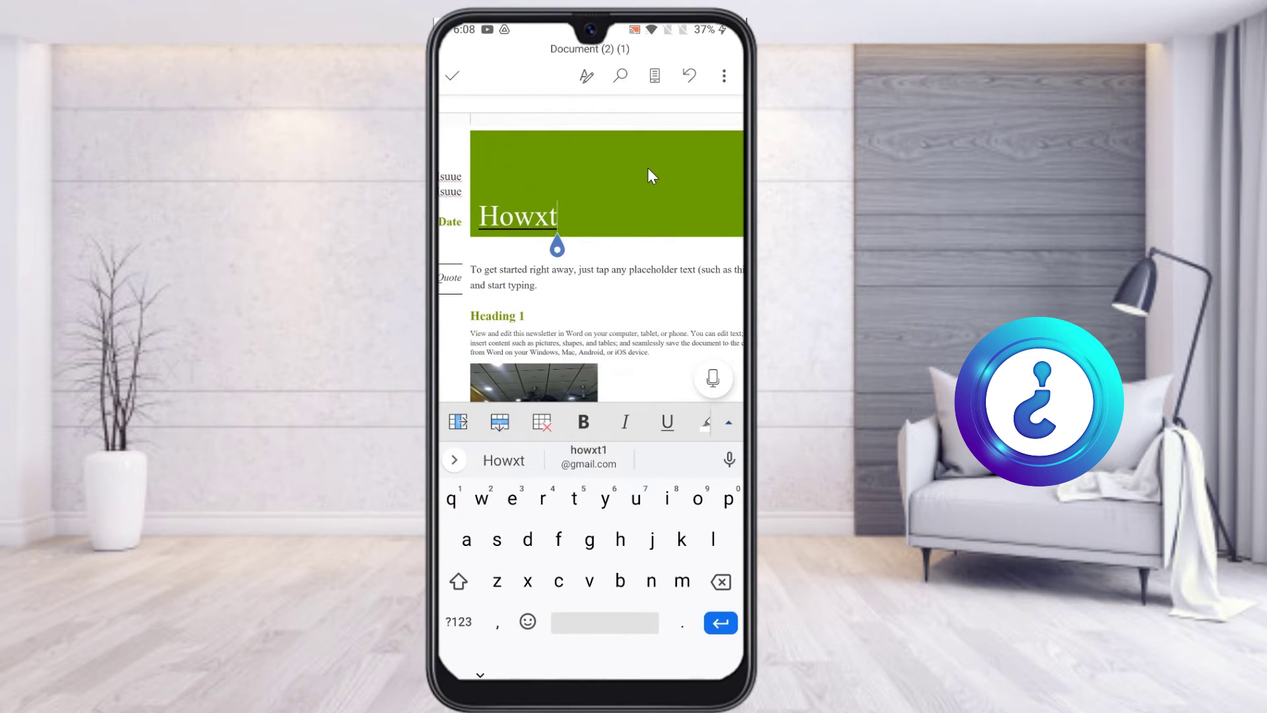
double_click(497, 316)
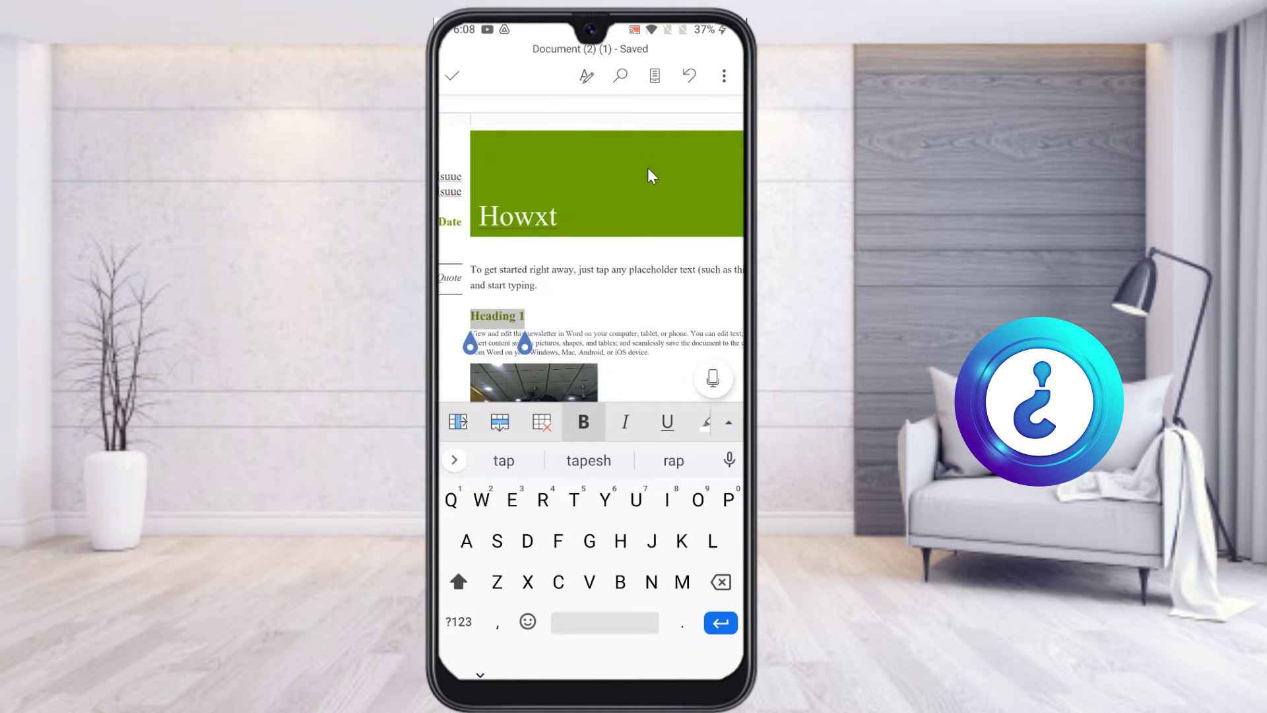
Change the selected Heading 1 font colour from green to red
left_click(586, 76)
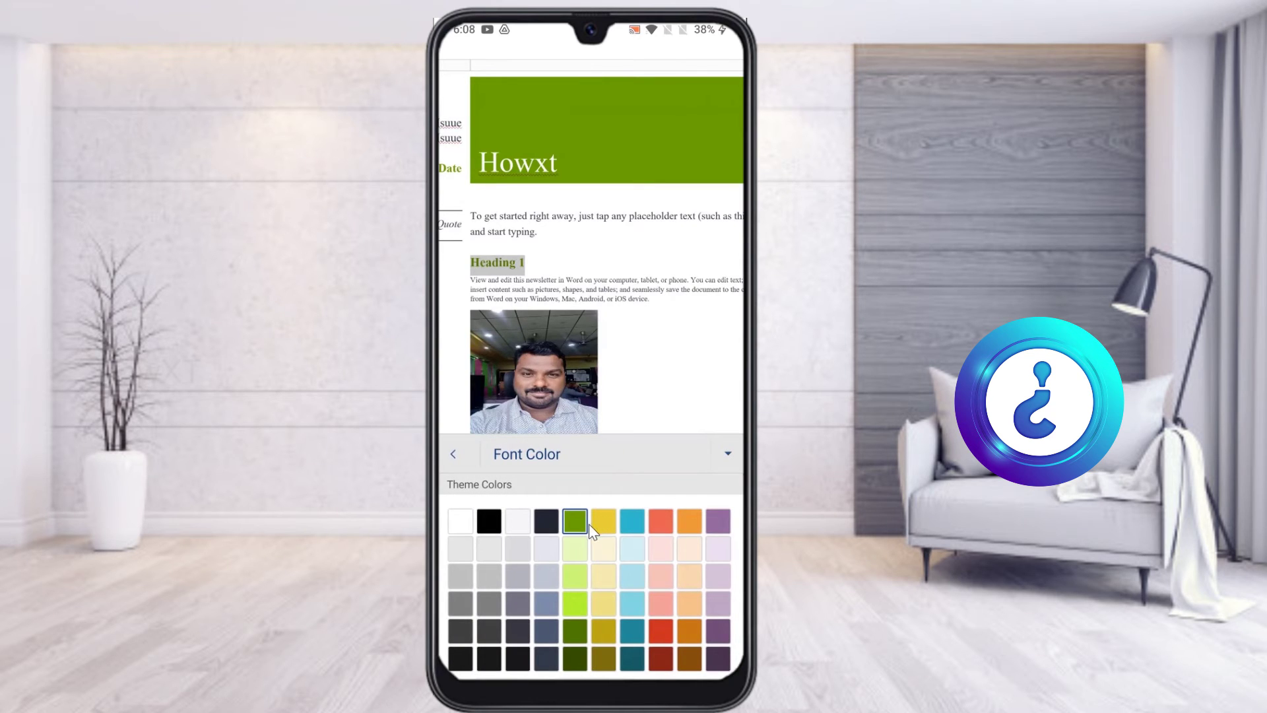
left_click(666, 533)
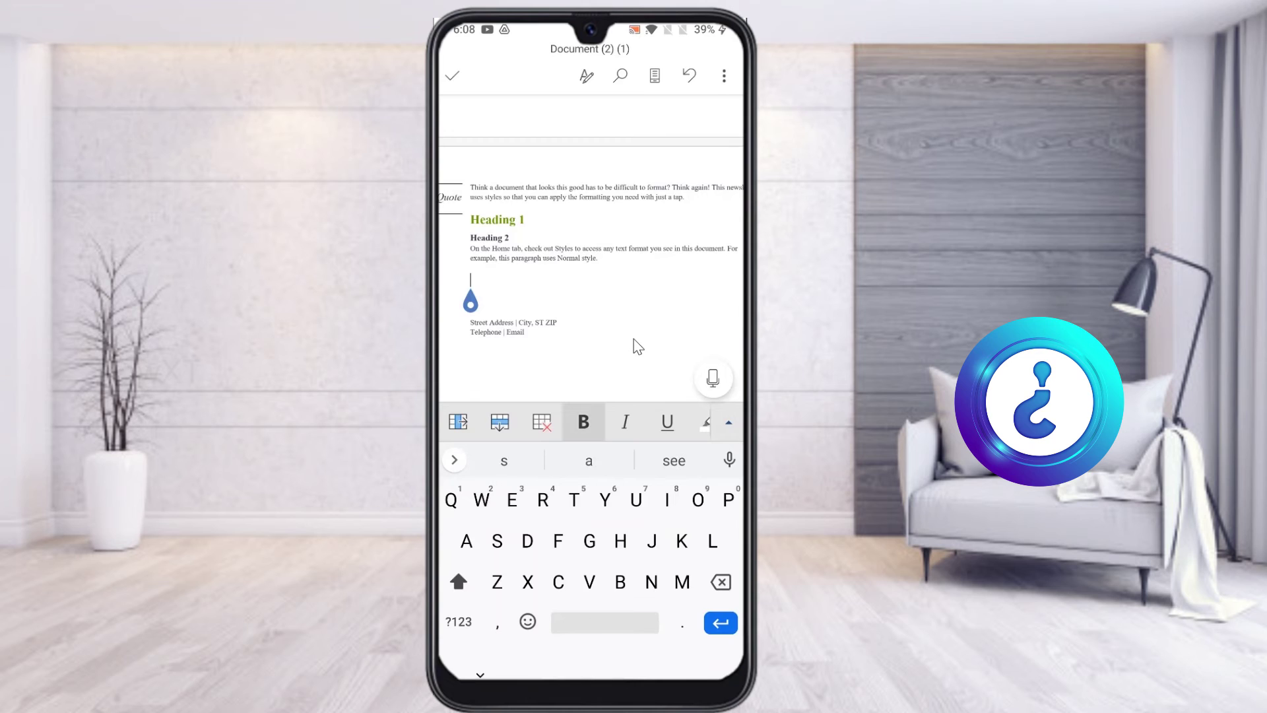
Insert the car-interior photo from the Camera folder below page 2's Heading 2 paragraph
left_click(589, 76)
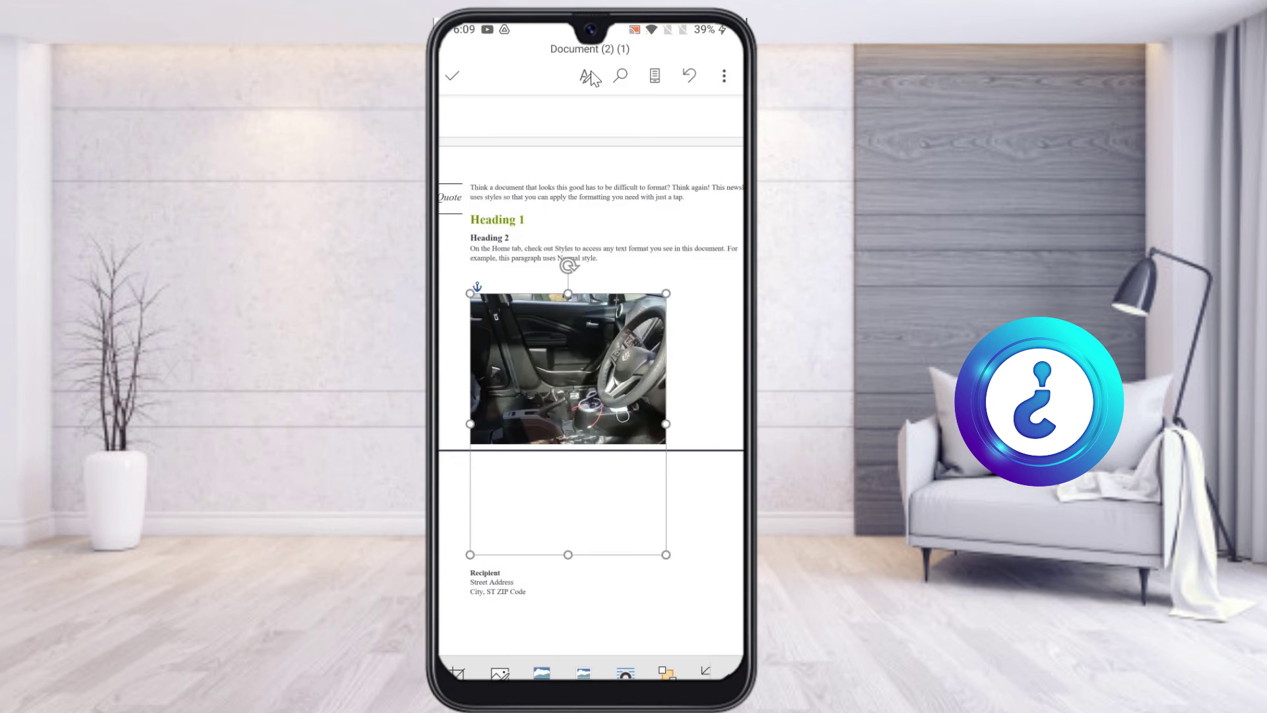
scroll(591, 396, "up", 10)
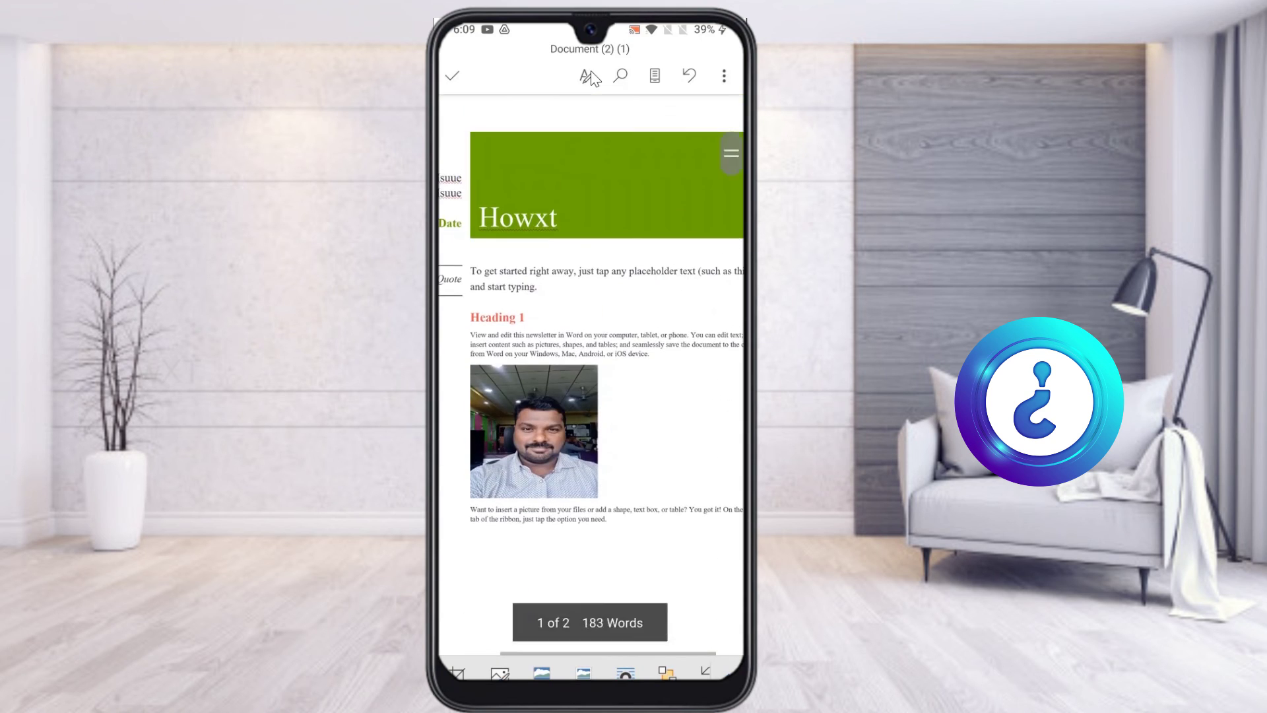
Exit editing of the Howxt newsletter and bring up its Share options
left_click(557, 217)
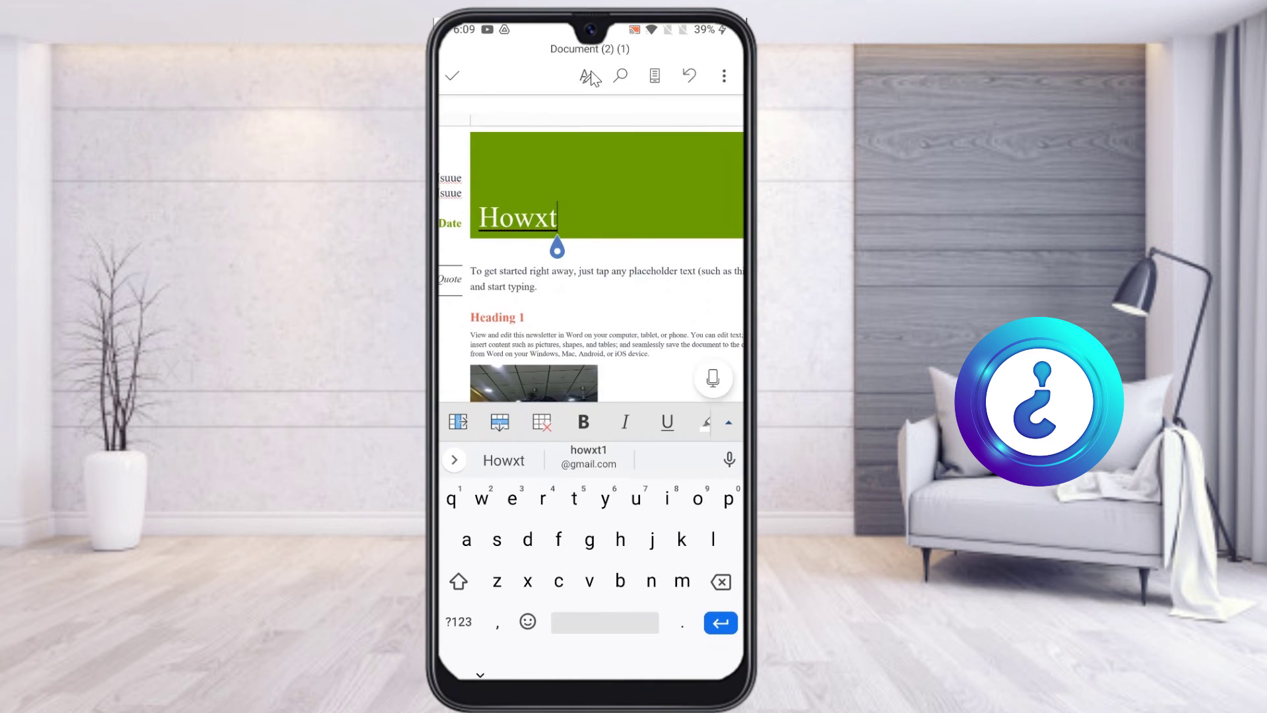
key("Escape")
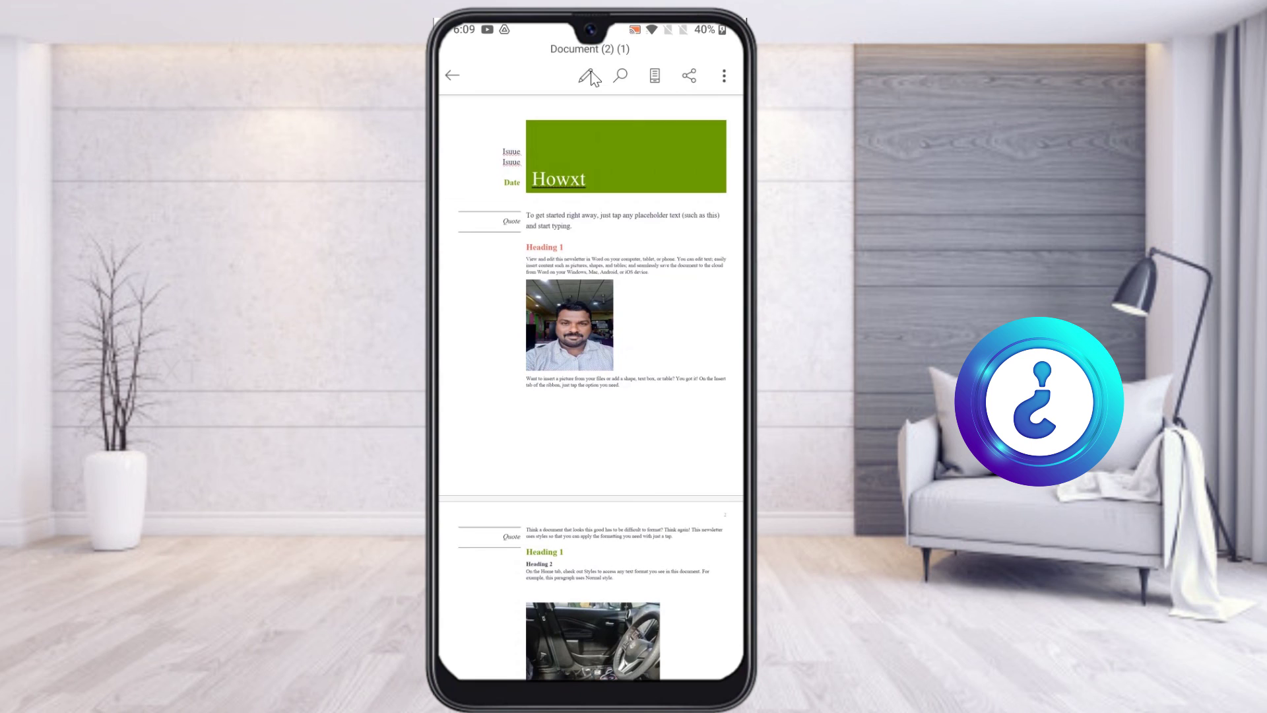
left_click(694, 84)
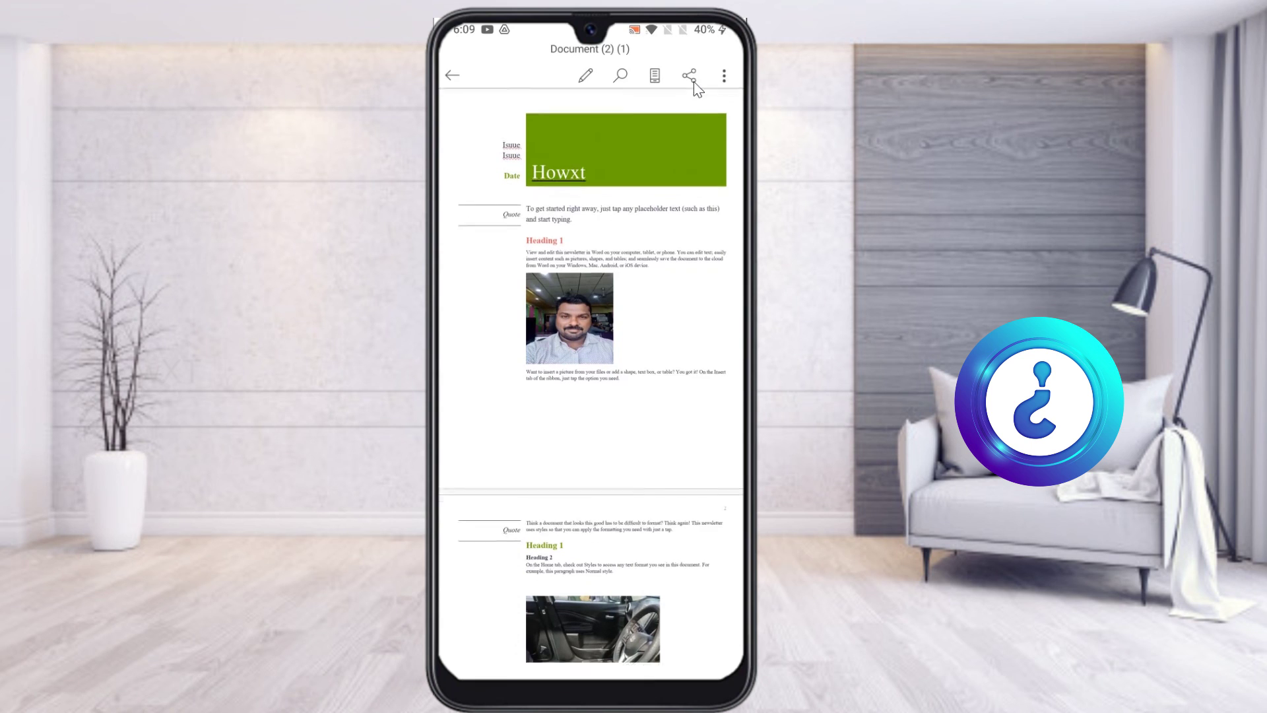